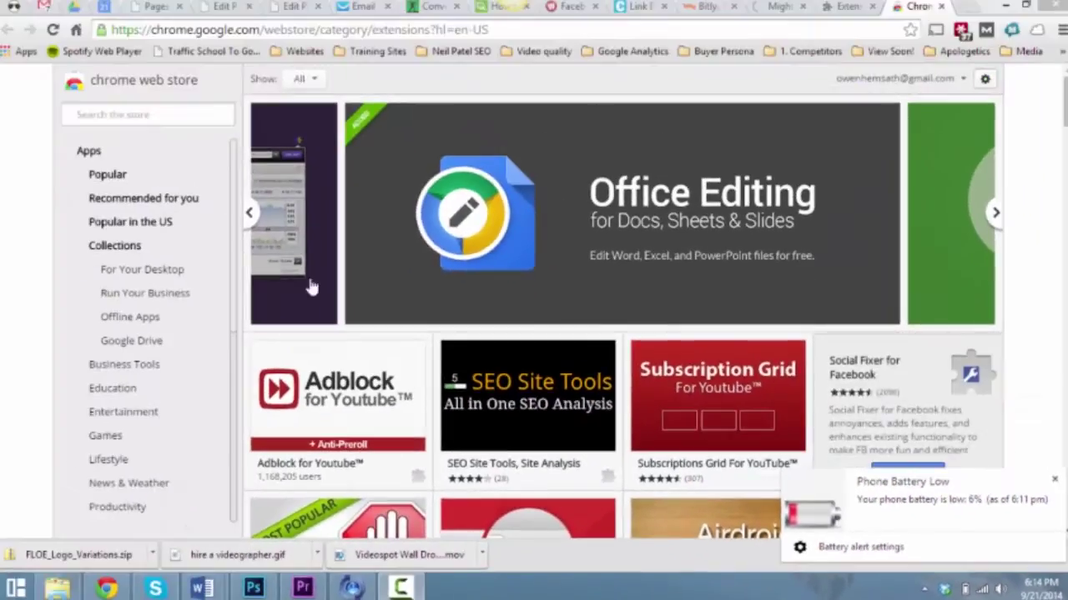
# Step: Search the Chrome Web Store for 'mightttext', then switch to the MightyText web app tab
pyautogui.click(167, 114)
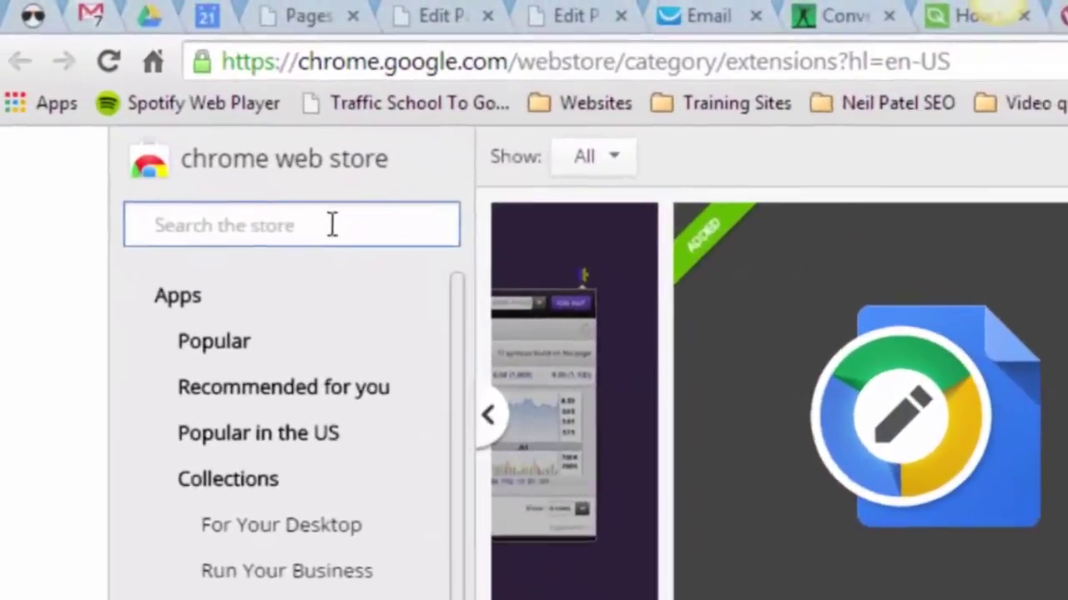
pyautogui.write('mightttext')
pyautogui.press('Return')
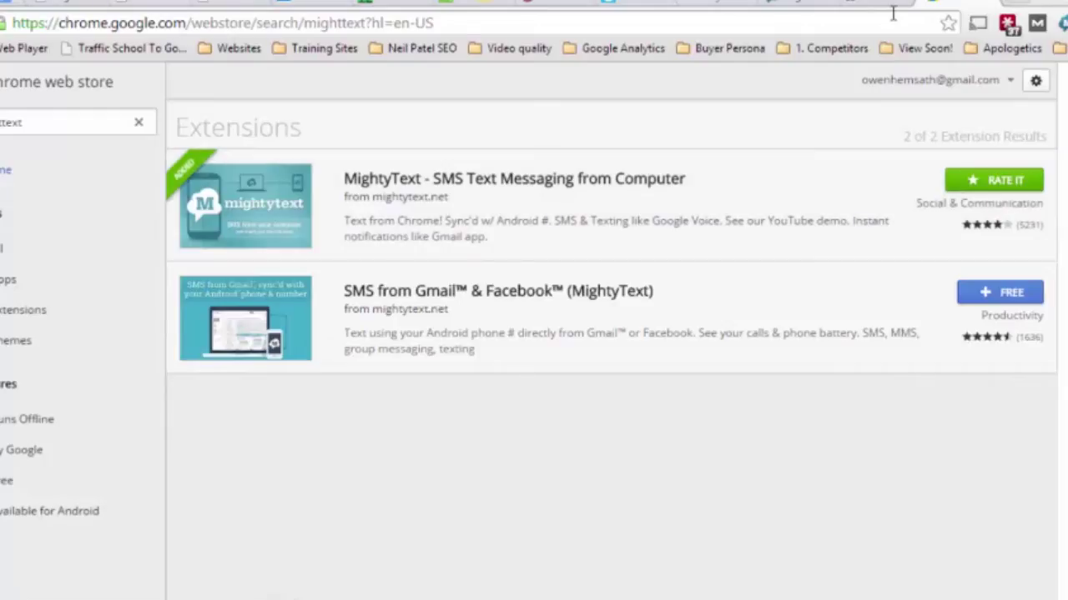
pyautogui.click(791, 2)
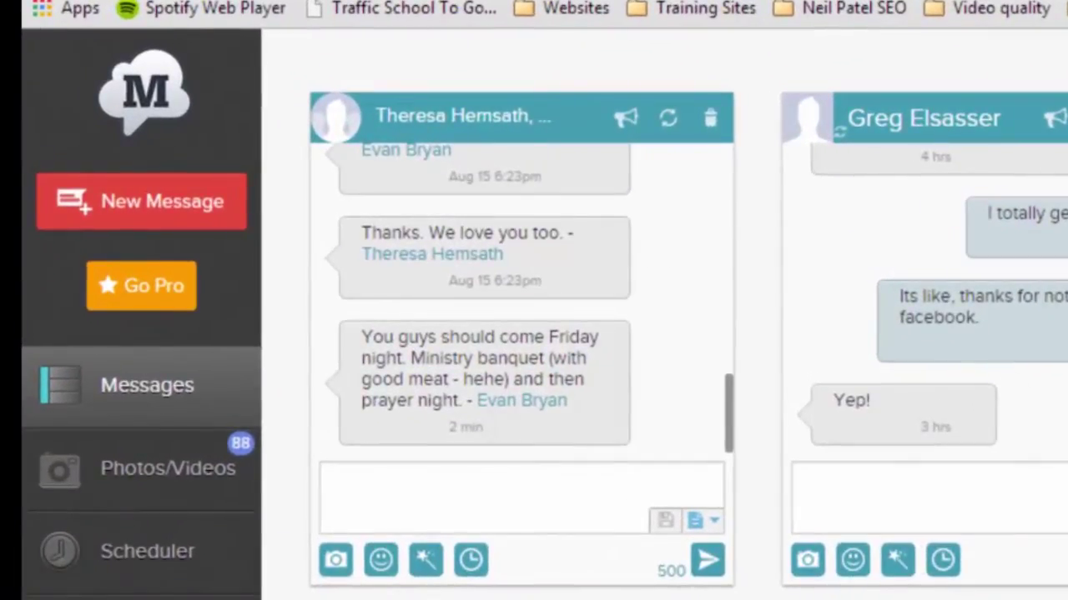
pyautogui.moveTo(992, 442)
pyautogui.click(472, 488)
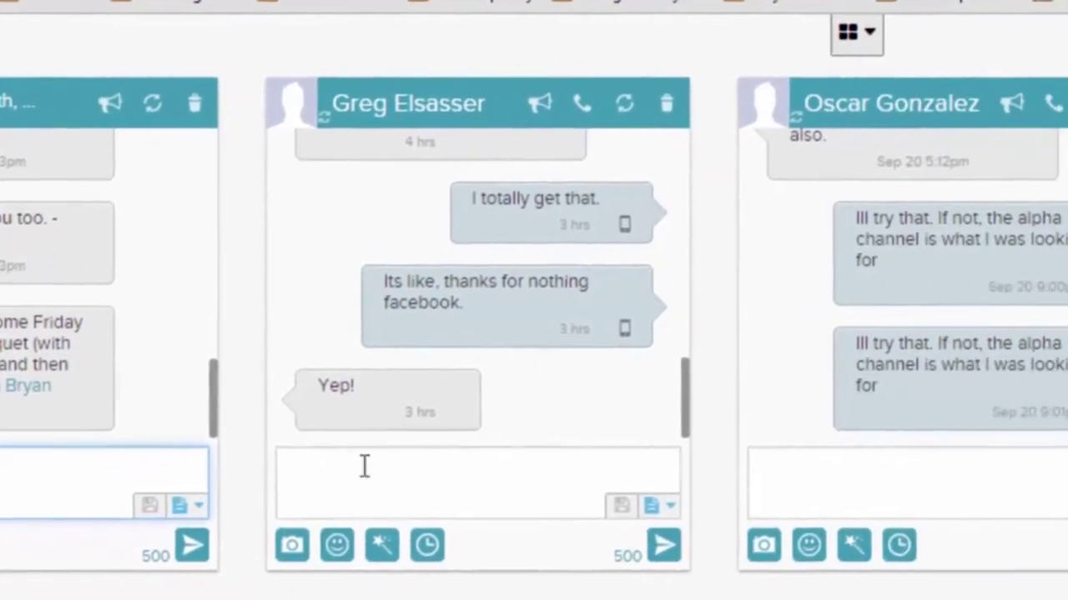
pyautogui.click(873, 484)
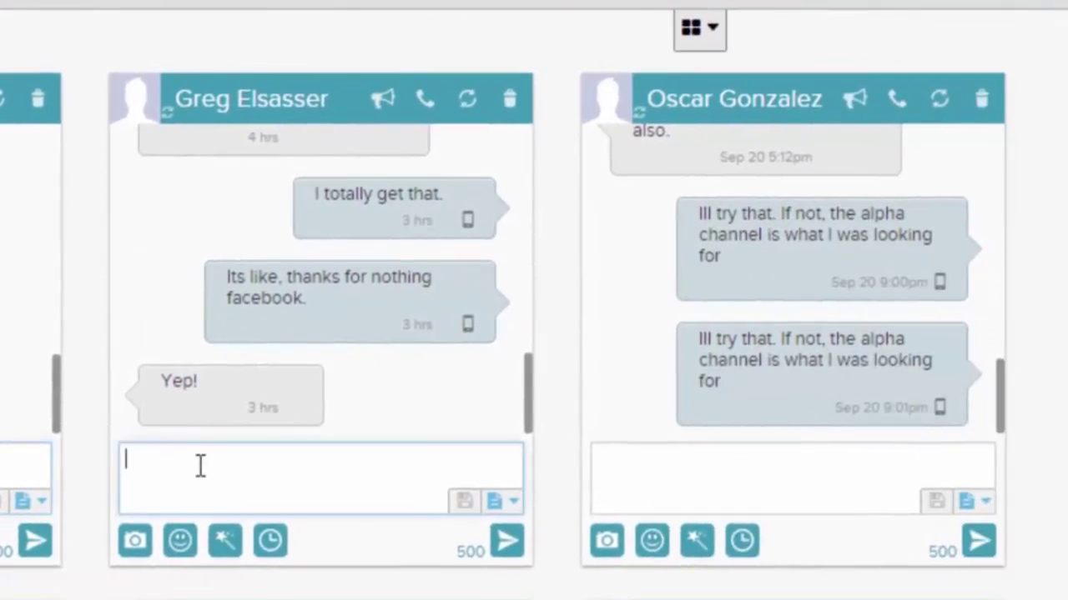
pyautogui.click(671, 474)
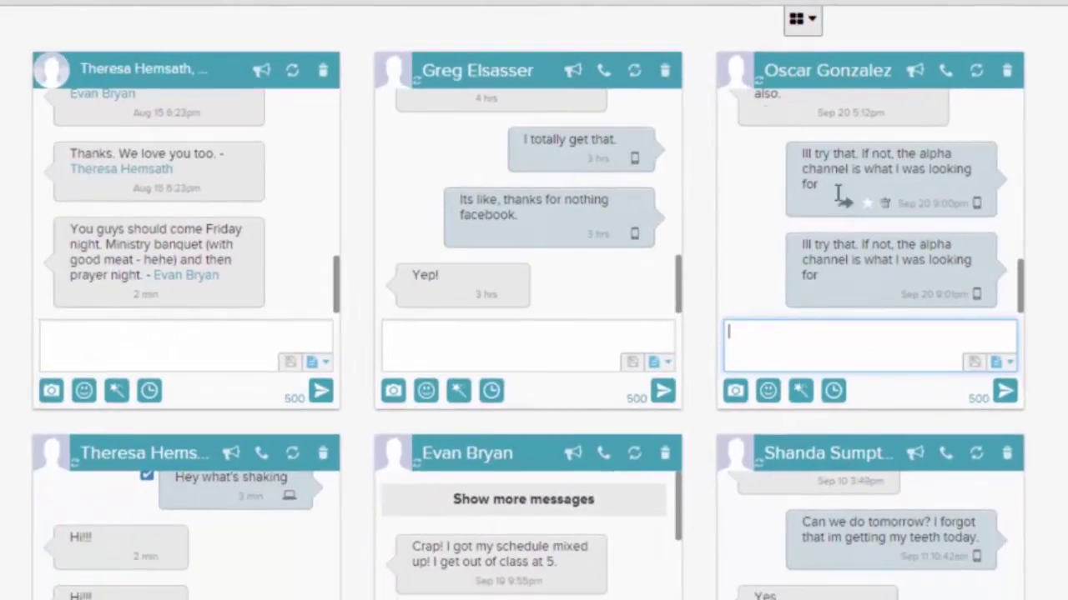
pyautogui.scroll(-5, 309, 292)
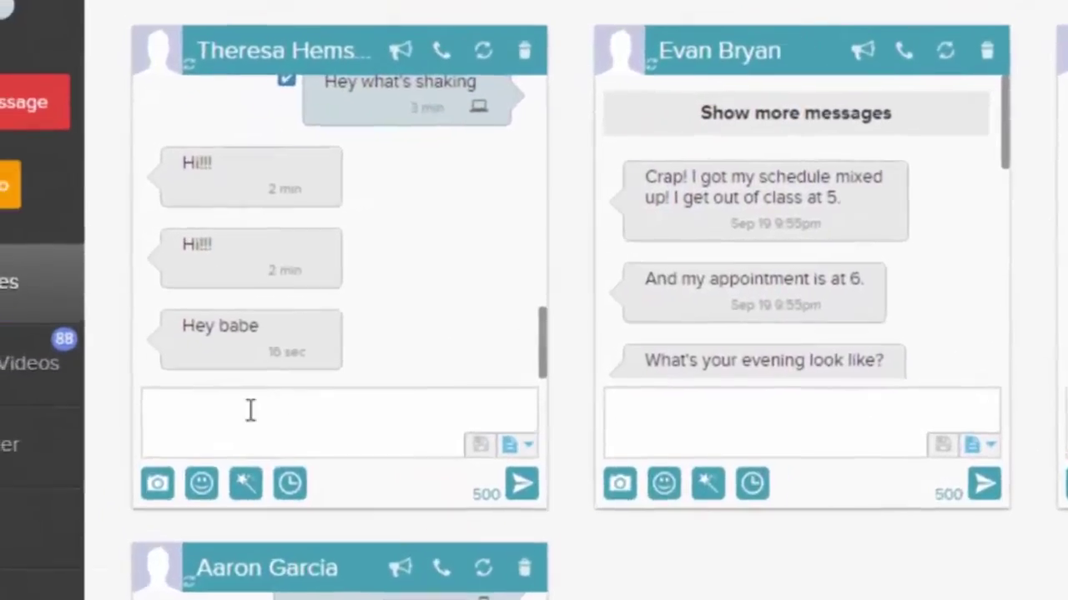
pyautogui.click(99, 370)
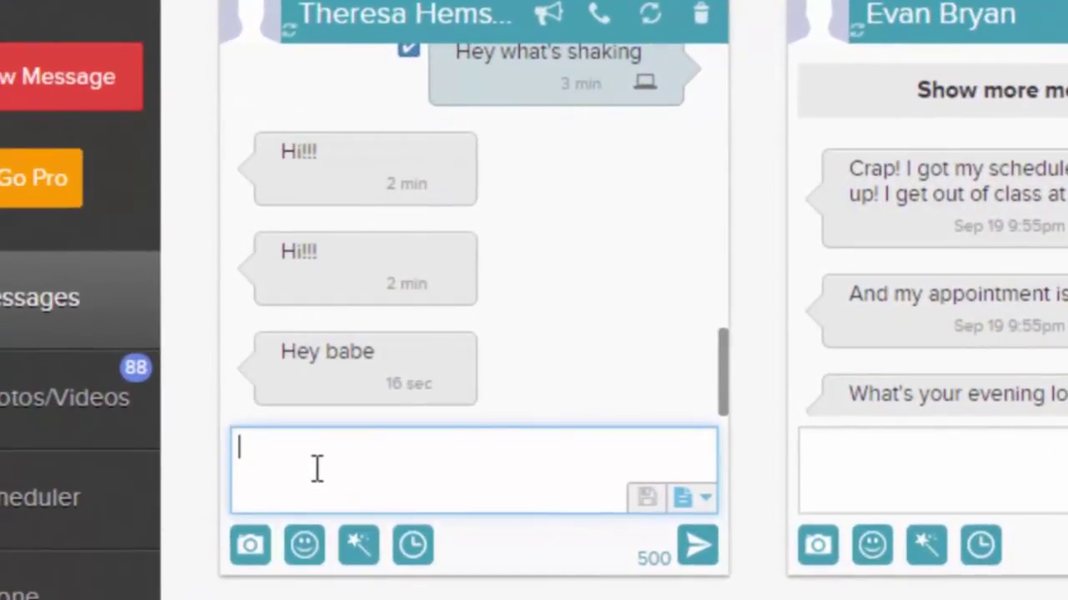
# Step: Send the reply 'Hey my love, what's happening?' in the open conversation
pyautogui.write('Hey ')
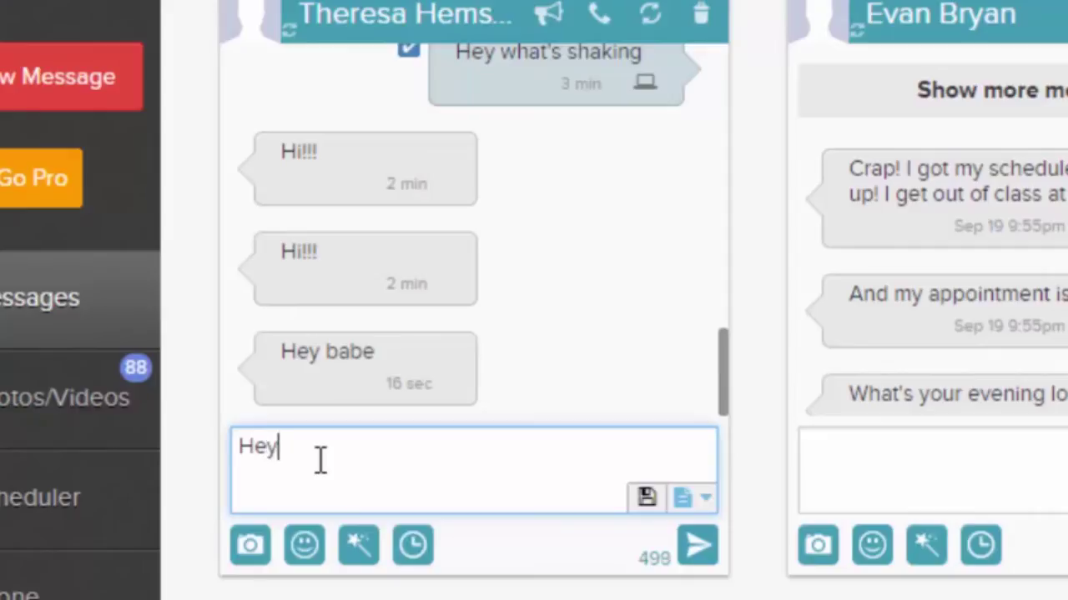
pyautogui.write("my love, what's")
pyautogui.press('BackSpace')
pyautogui.write("'s happening?")
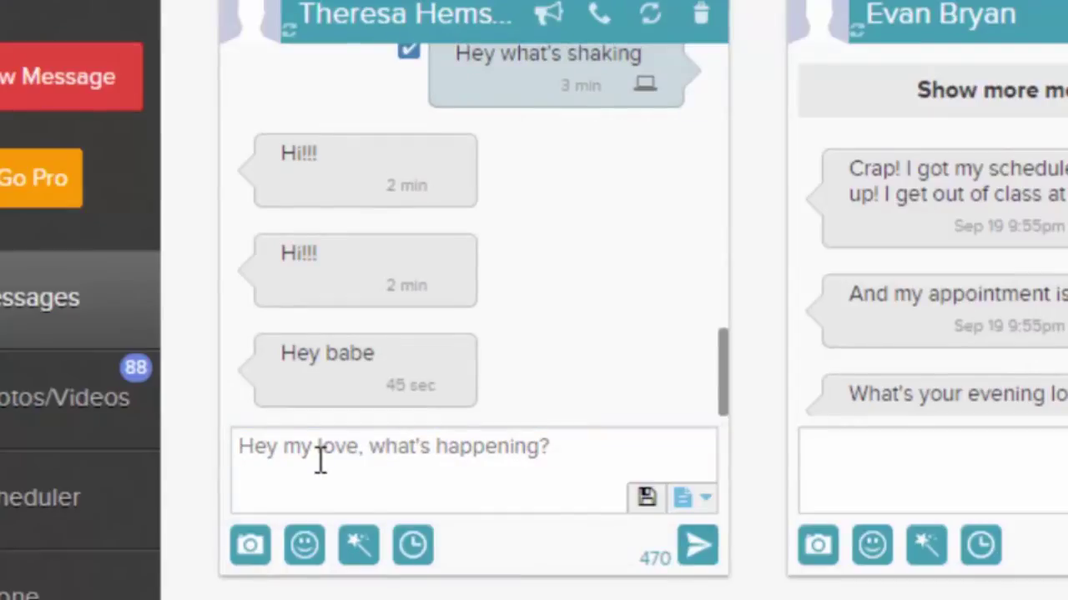
pyautogui.press('Return')
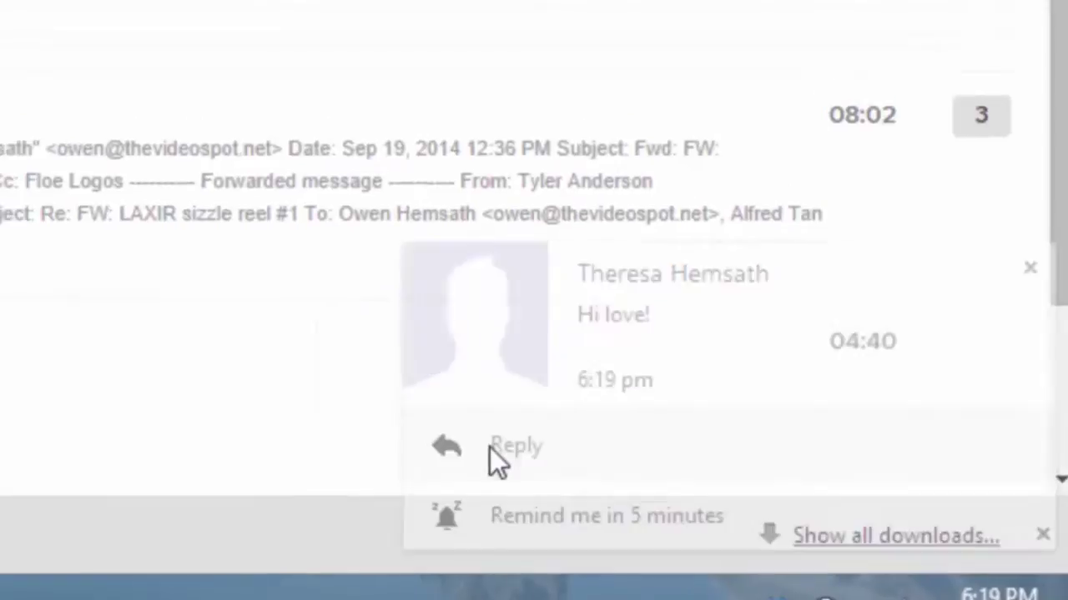
# Step: Answer the 'Hi love!' notification with 'Nothing, just doing a video about mighttext', then return to the web app
pyautogui.click(489, 447)
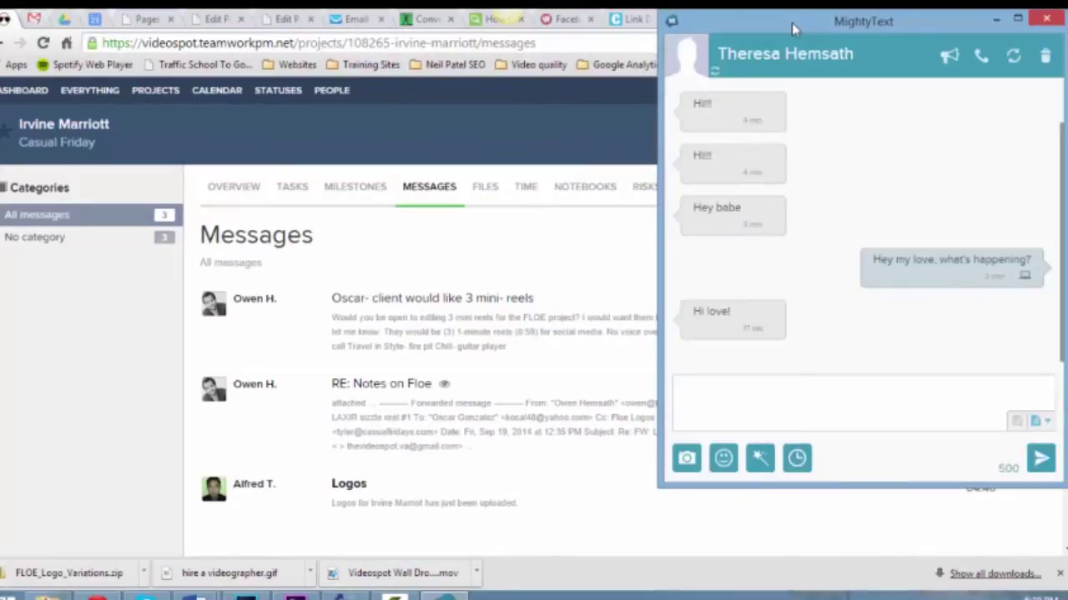
pyautogui.click(725, 406)
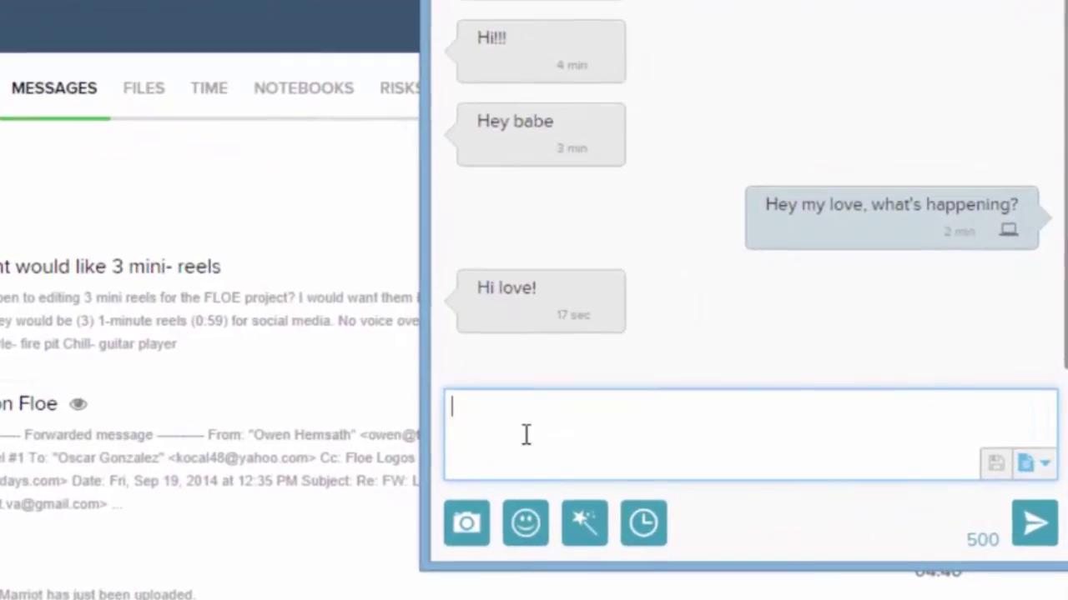
pyautogui.write('Nothing')
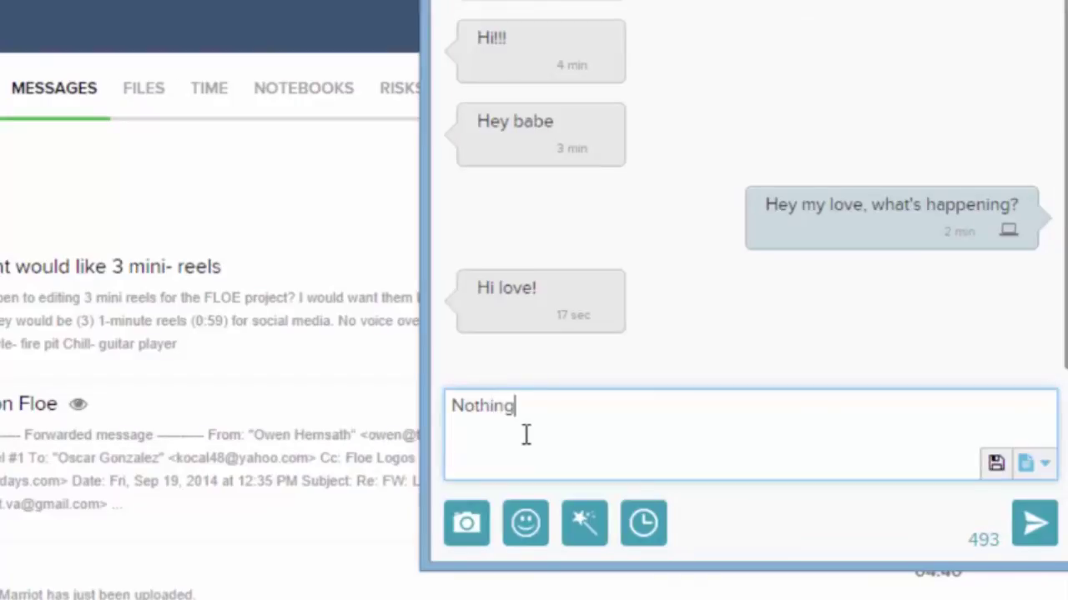
pyautogui.write(', just doing a vi')
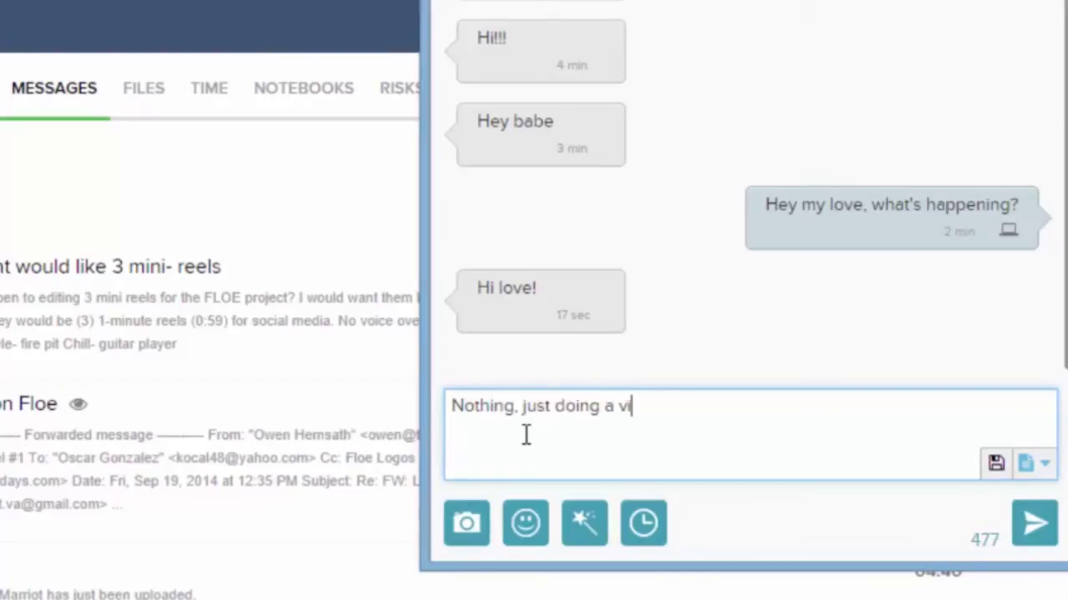
pyautogui.write('deo about mightytex')
pyautogui.press('BackSpace')
pyautogui.press('BackSpace')
pyautogui.press('BackSpace')
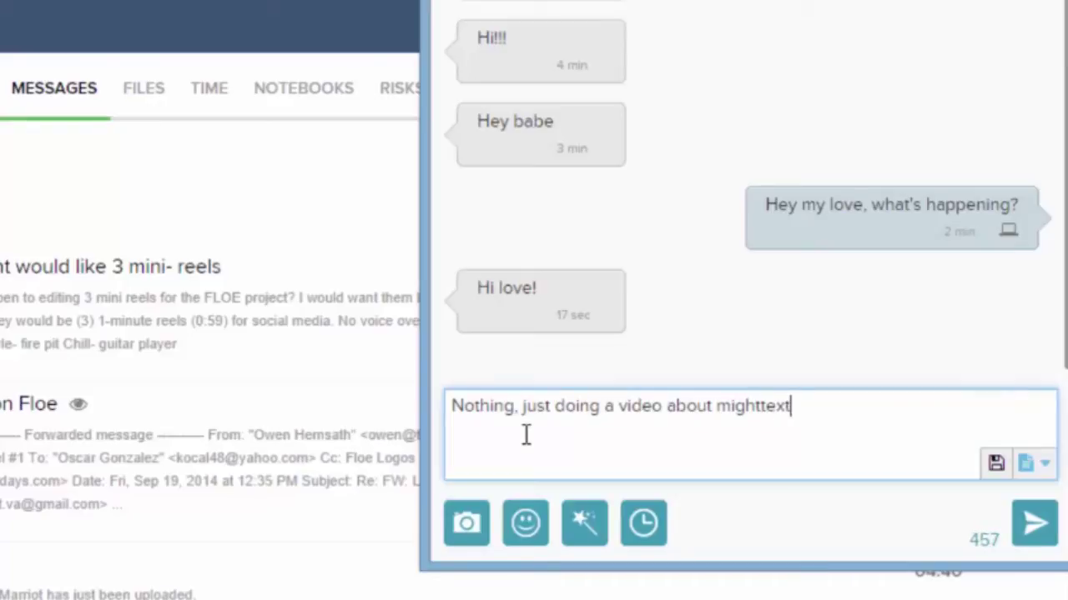
pyautogui.click(794, 408)
pyautogui.press('Return')
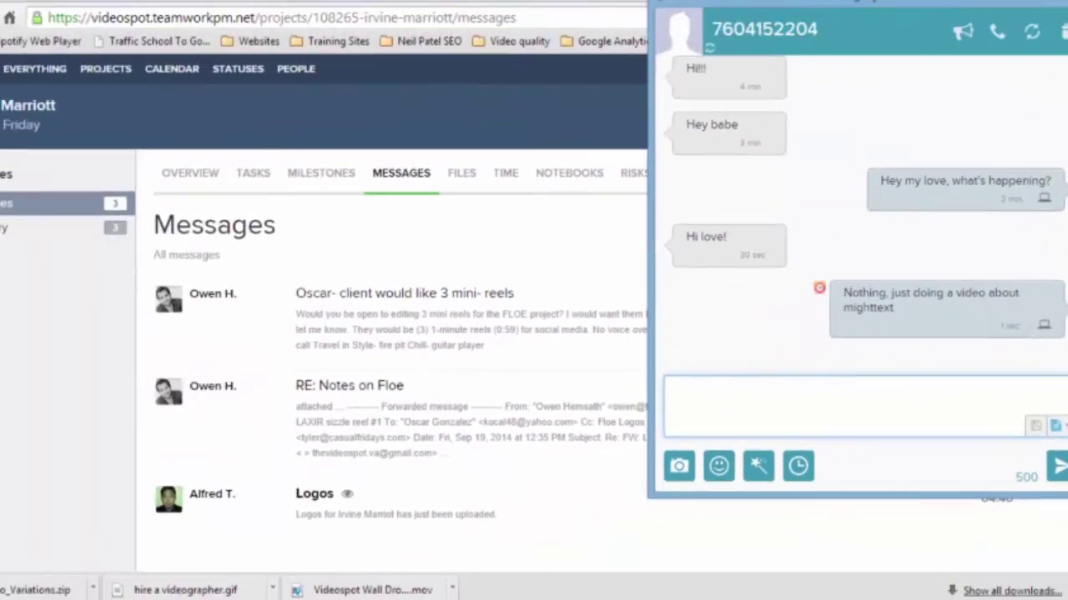
pyautogui.moveTo(880, 2); pyautogui.dragTo(863, 109)
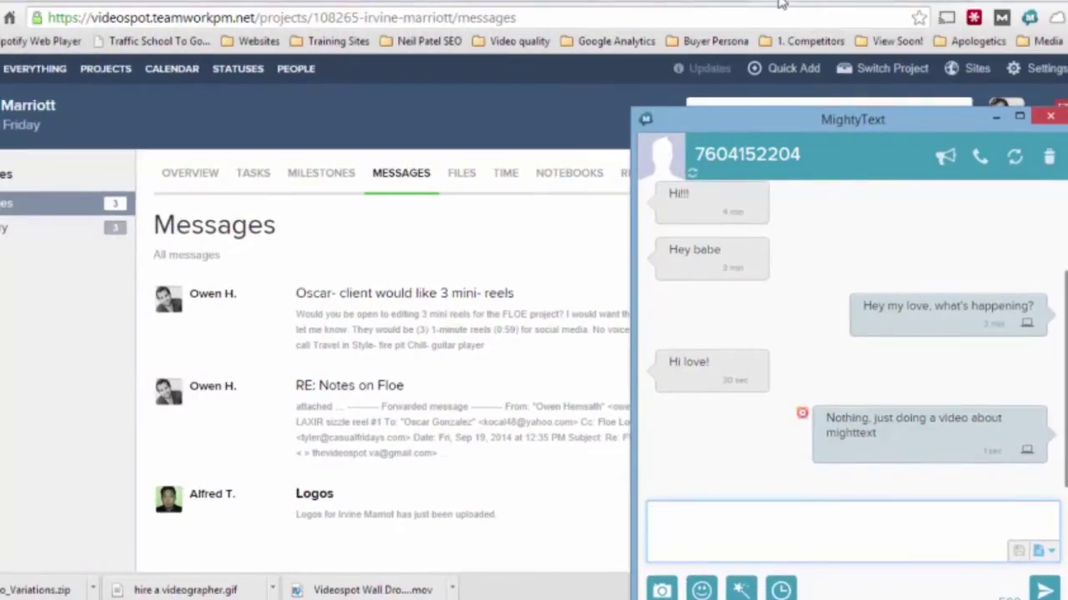
pyautogui.click(783, 4)
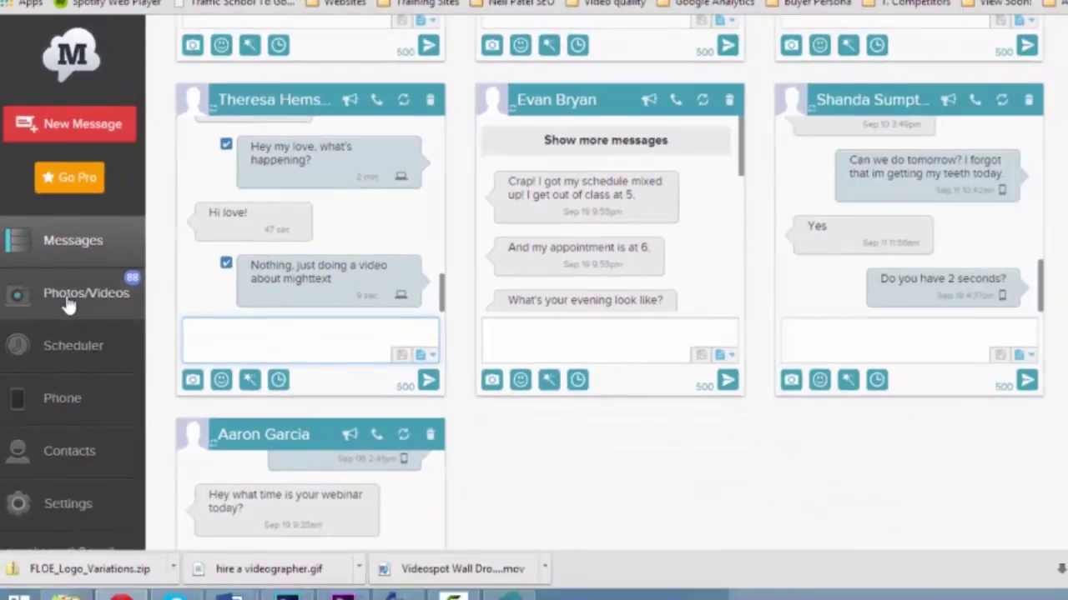
# Step: Browse the phone's Photos/Videos gallery, then open the Scheduler page
pyautogui.click(148, 431)
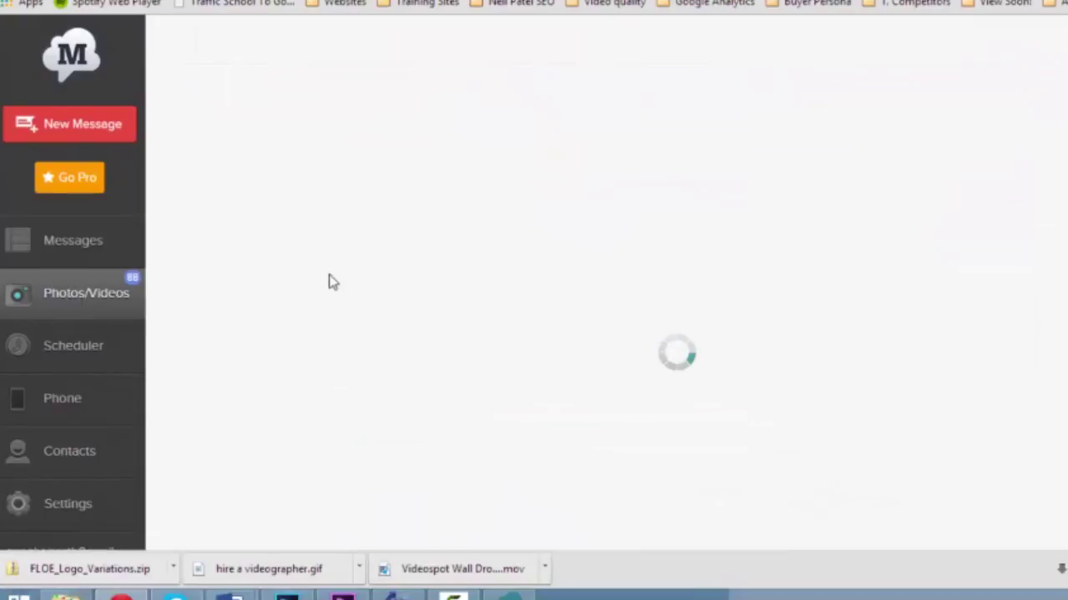
pyautogui.scroll(-2, 158, 412)
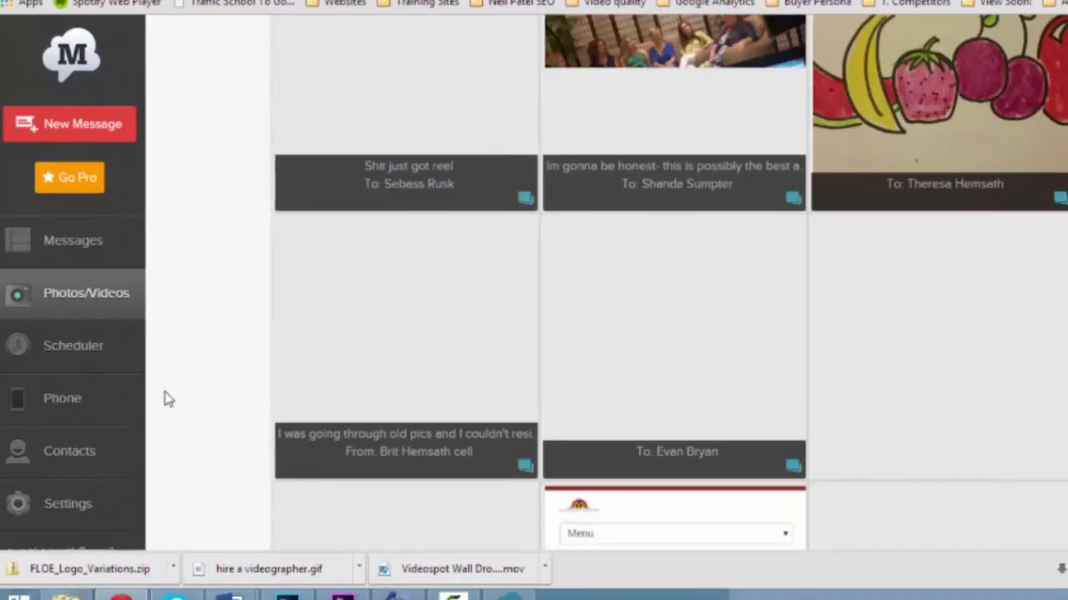
pyautogui.scroll(2, 196, 324)
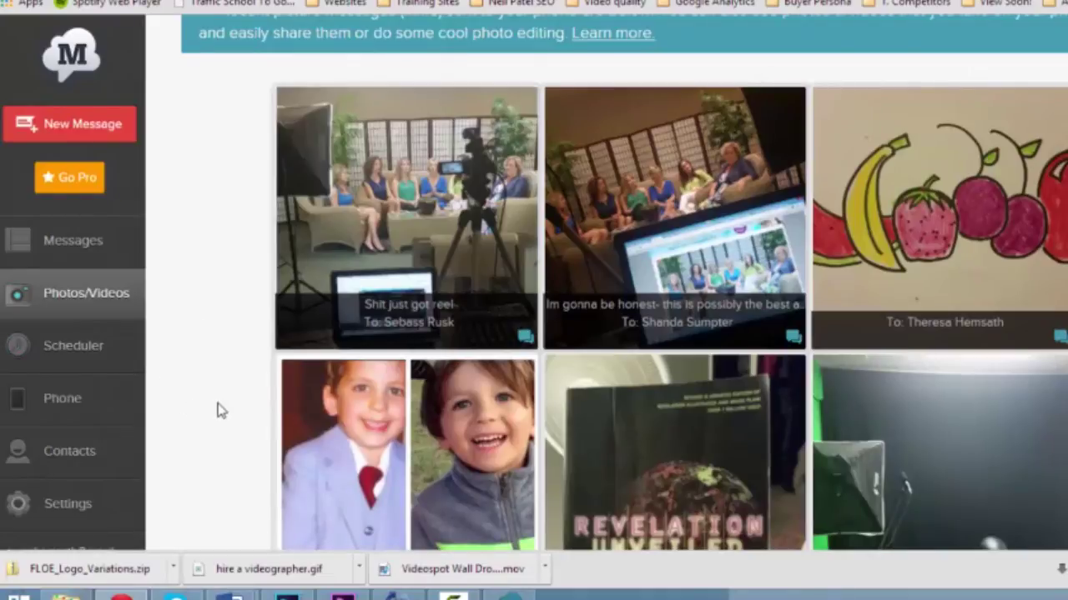
pyautogui.scroll(-2, 217, 412)
pyautogui.moveTo(463, 303)
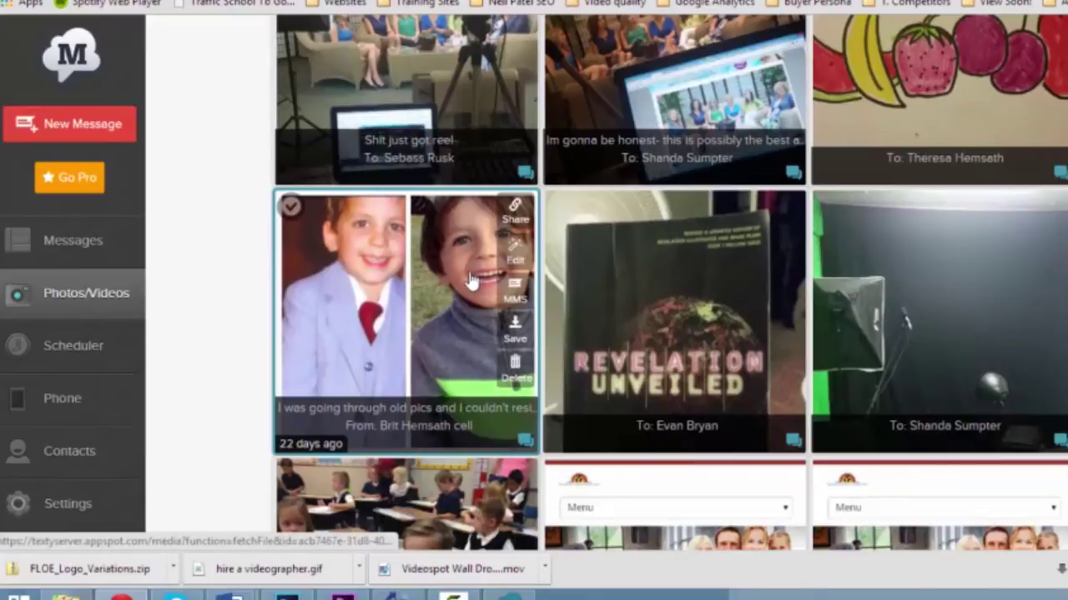
pyautogui.doubleClick(95, 357)
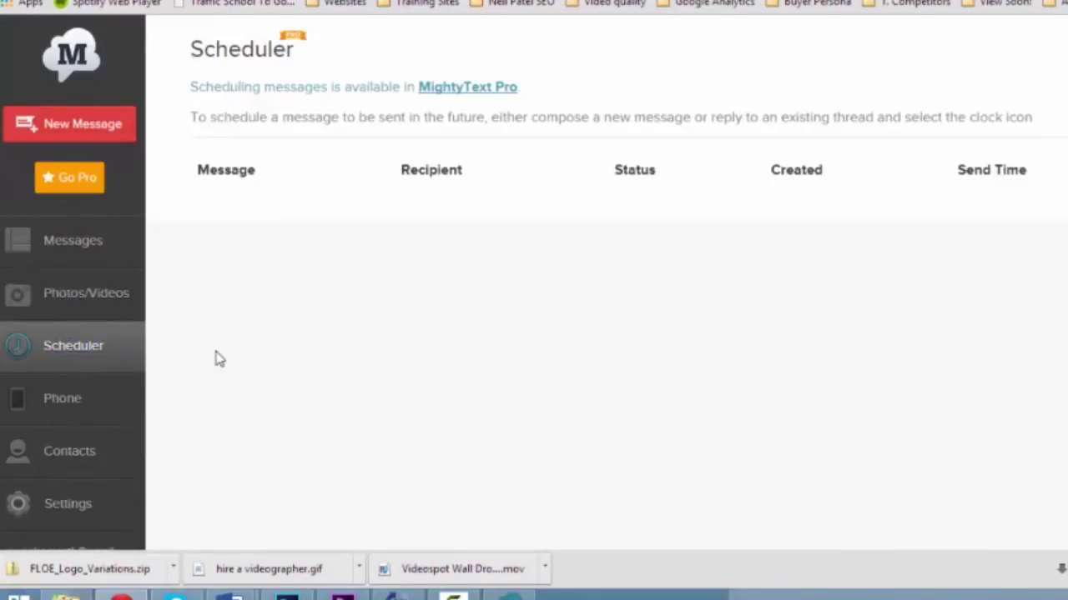
# Step: Open the Phone dialer page and look through it
pyautogui.click(67, 417)
pyautogui.scroll(-2, 268, 406)
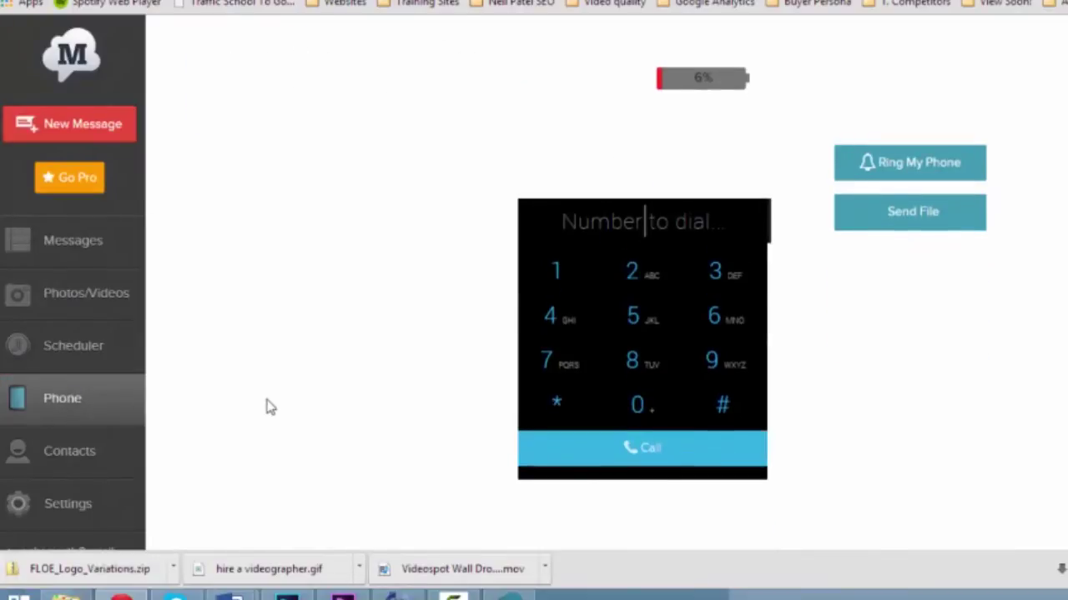
pyautogui.scroll(1, 268, 406)
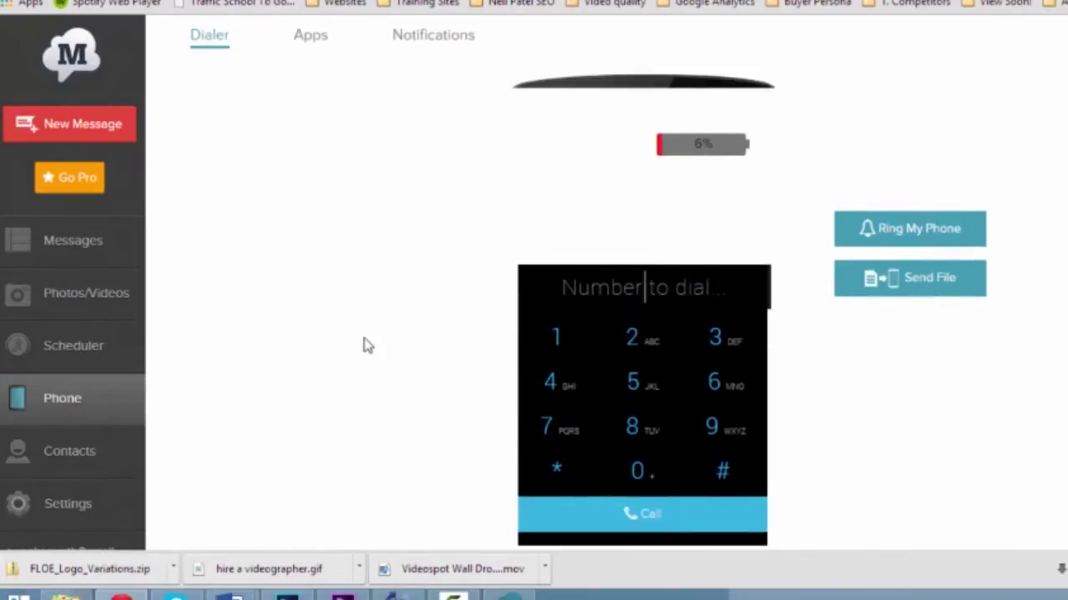
pyautogui.scroll(1, 367, 345)
pyautogui.scroll(-1, 367, 345)
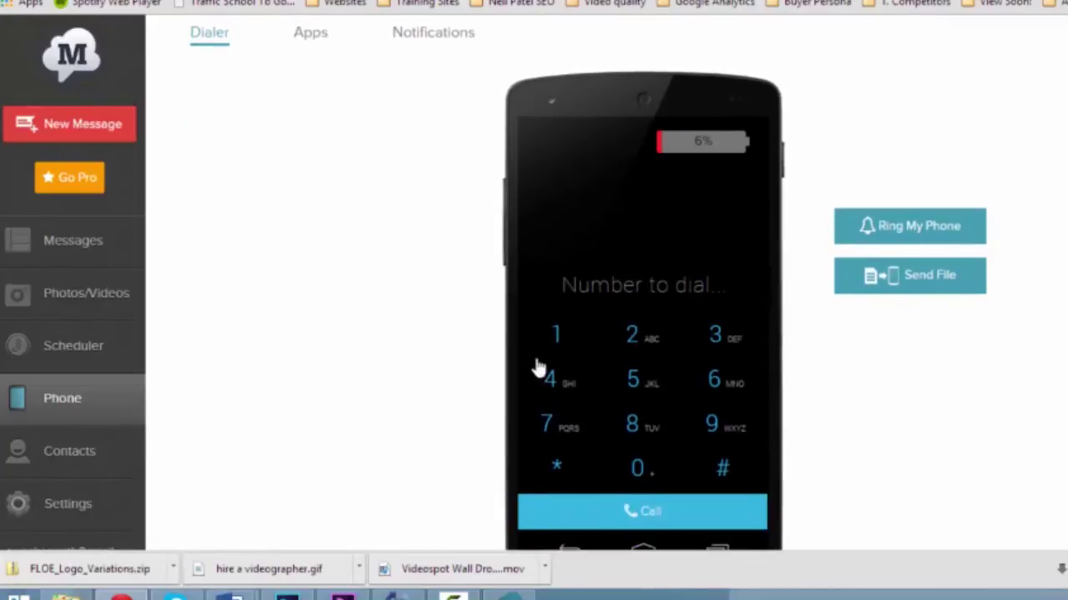
pyautogui.scroll(1, 420, 320)
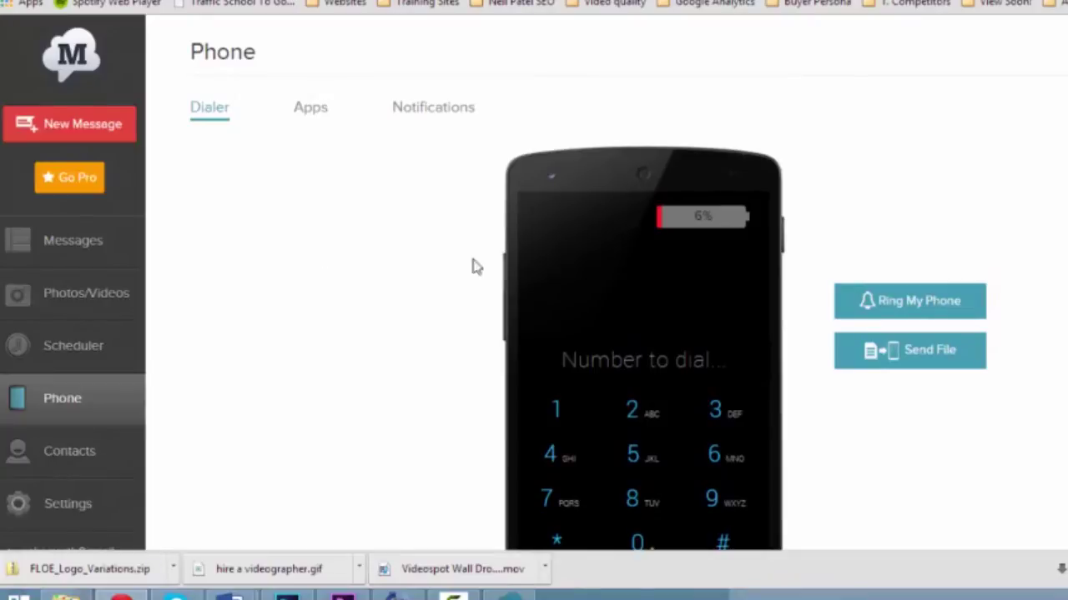
pyautogui.scroll(-2, 498, 433)
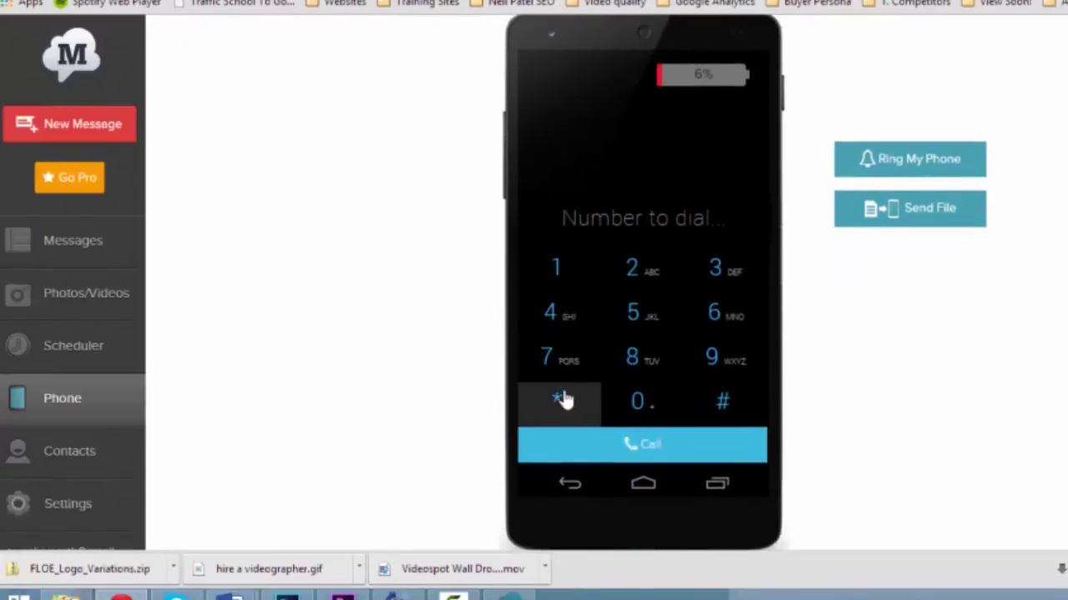
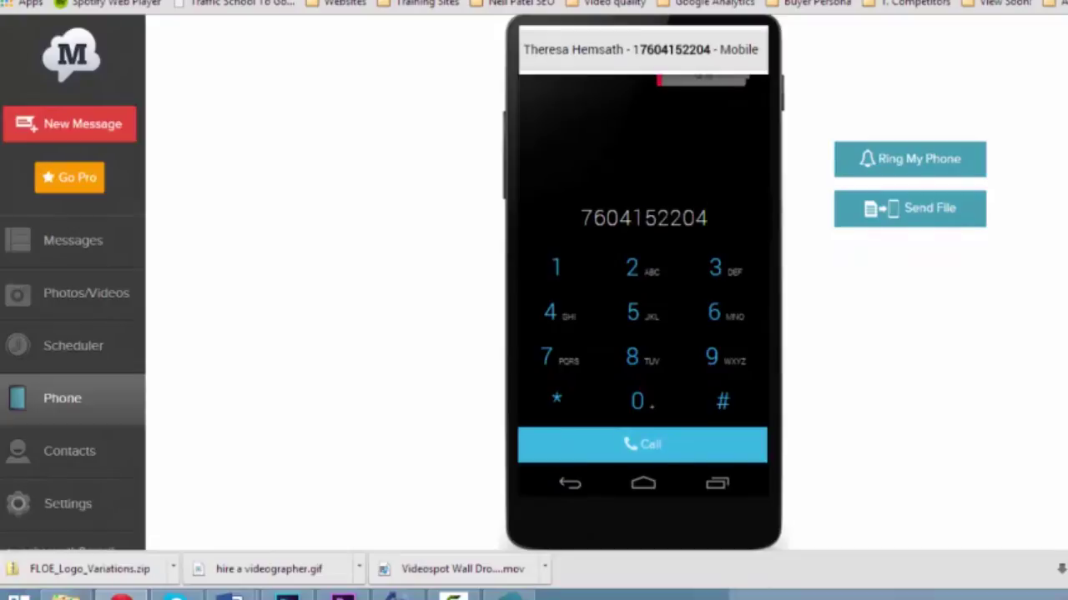
# Step: Enter a phone number, accept the suggested contact's mobile number, and confirm dialing from the phone
pyautogui.press('Return')
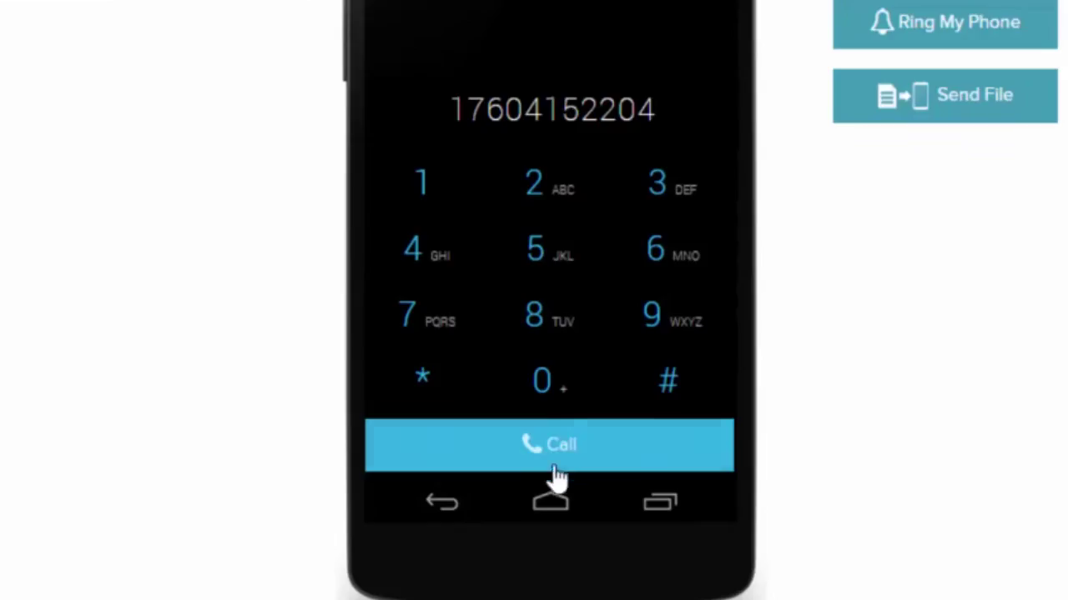
pyautogui.click(637, 449)
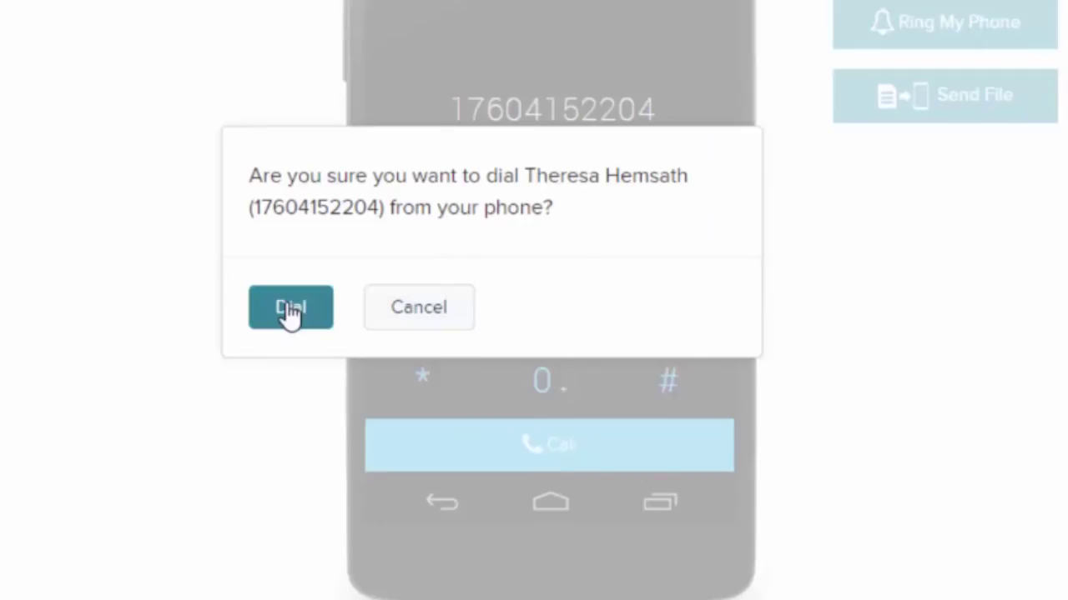
pyautogui.click(291, 311)
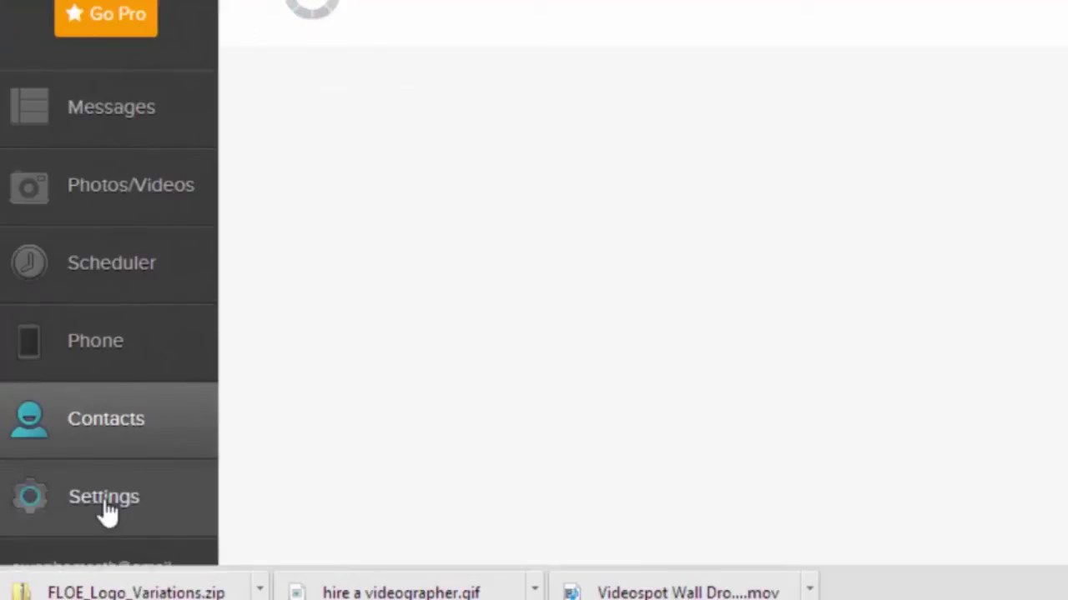
# Step: Review Settings (60-day message storage, Power View default, Enter-to-send) and close the downloads bar
pyautogui.click(105, 509)
pyautogui.scroll(-7, 305, 399)
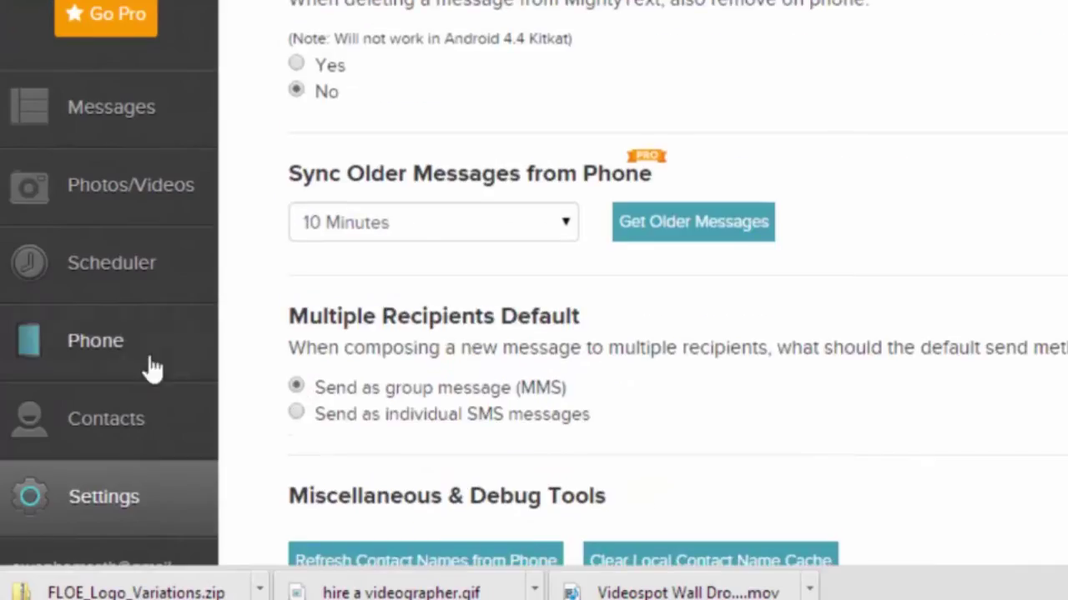
pyautogui.scroll(7, 617, 58)
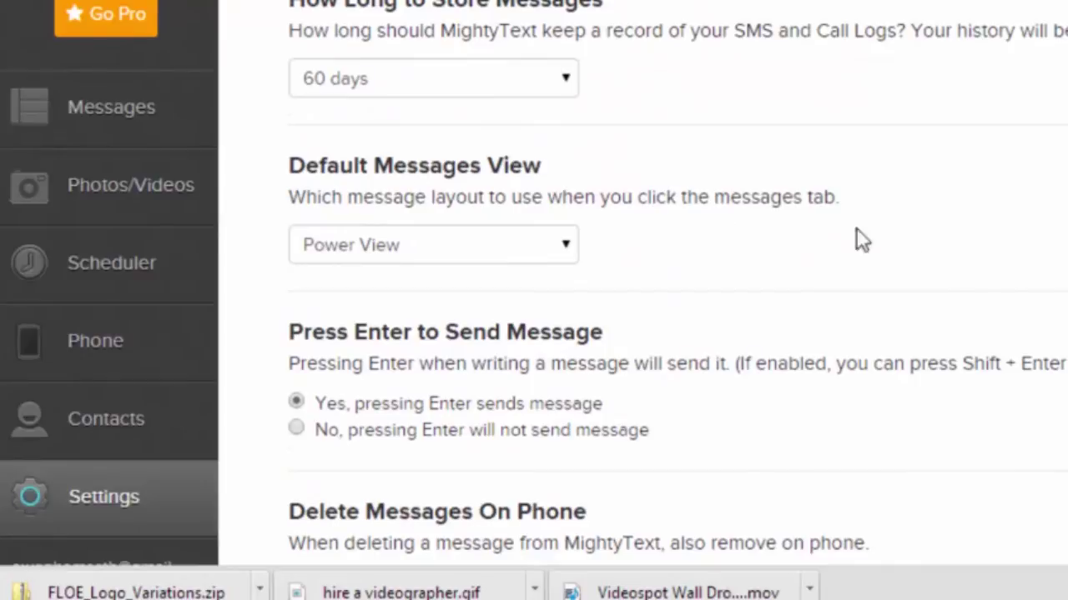
pyautogui.scroll(-7, 611, 223)
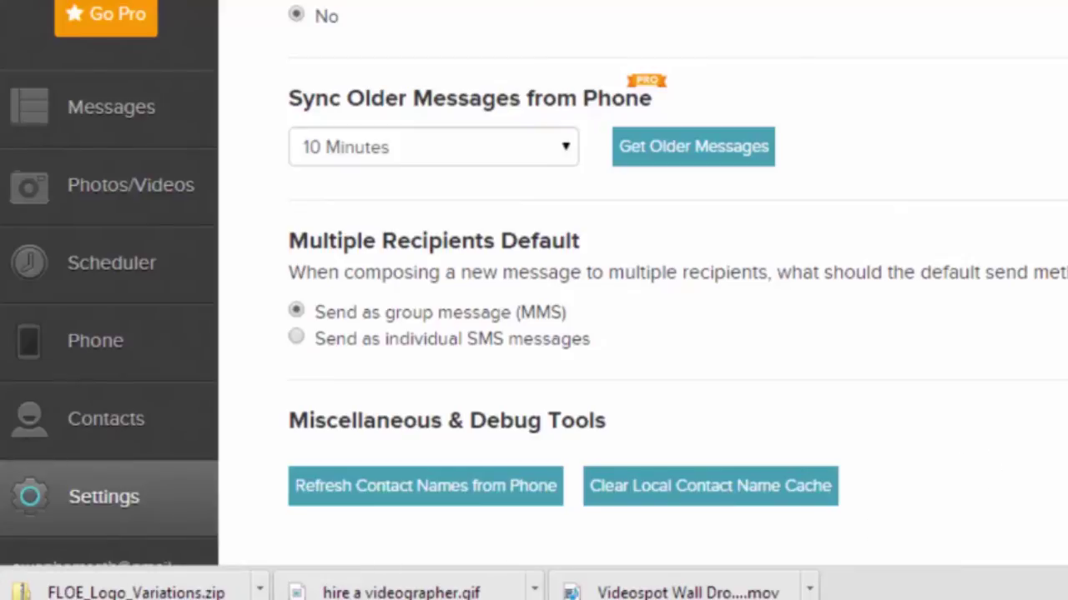
pyautogui.click(1063, 593)
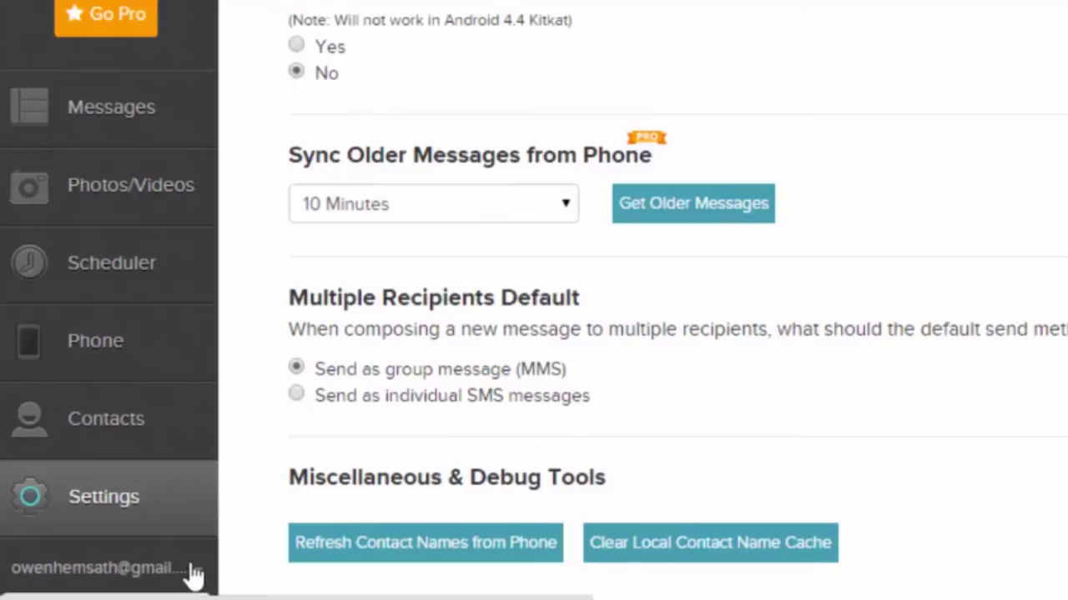
pyautogui.scroll(7, 910, 50)
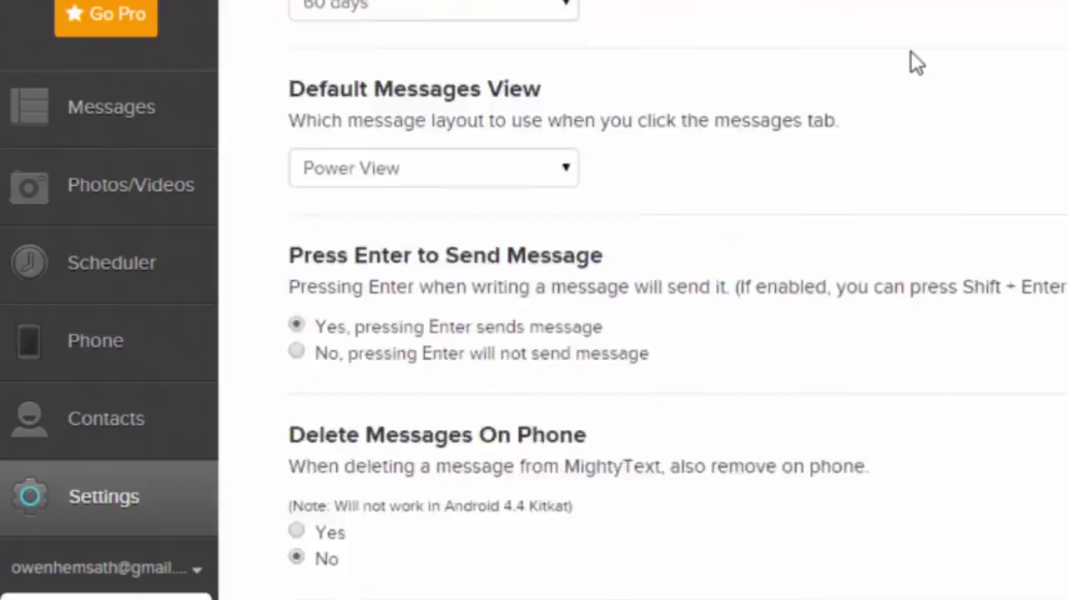